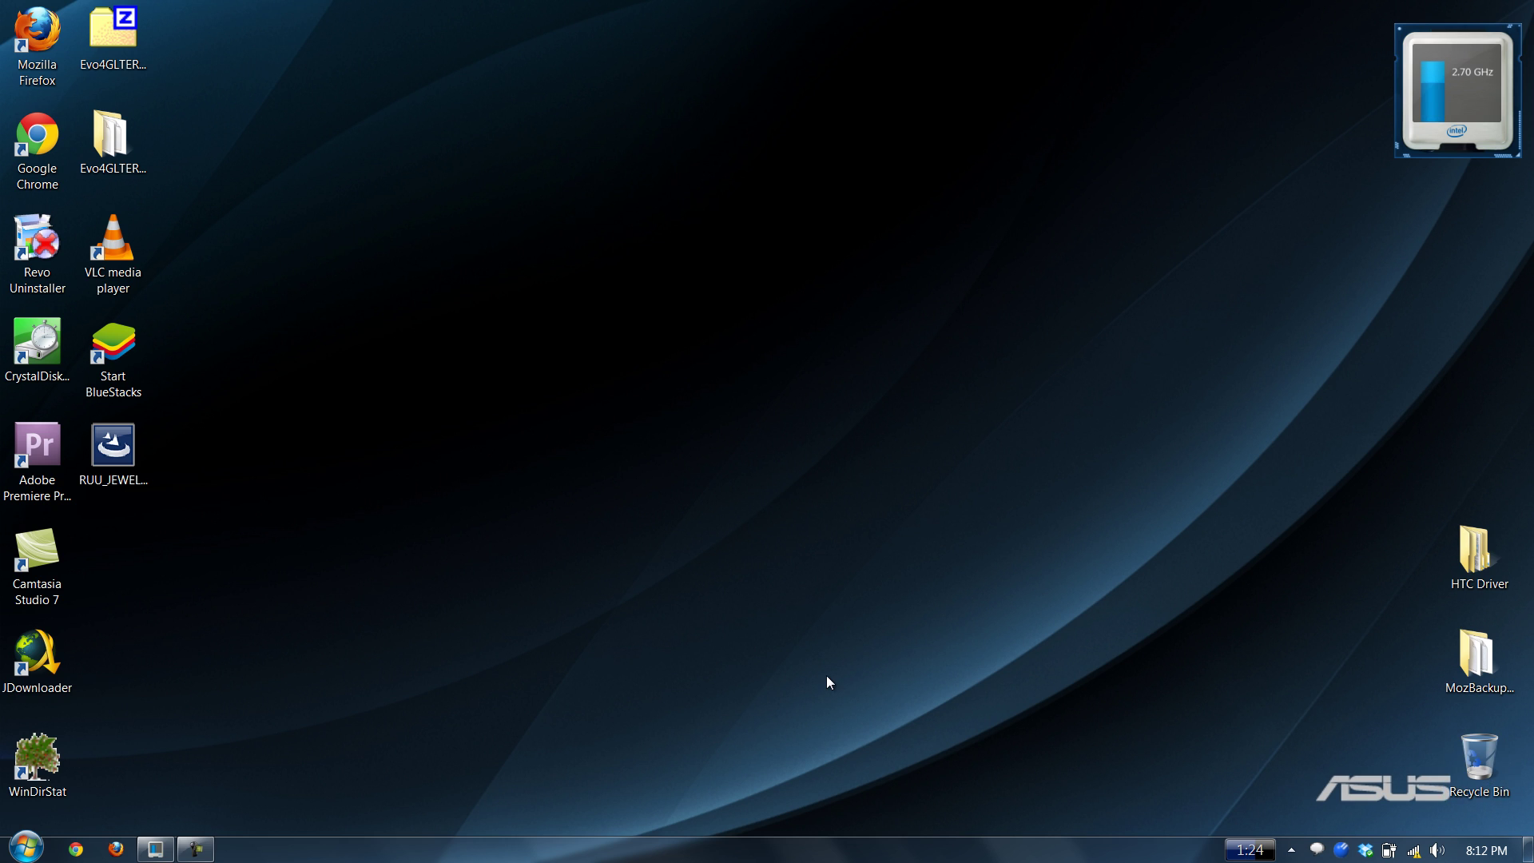
Launch the RUU_JEWEL ROM update installer, then bring up the Start menu.
{"action": "double_click", "coordinate": [126, 447]}
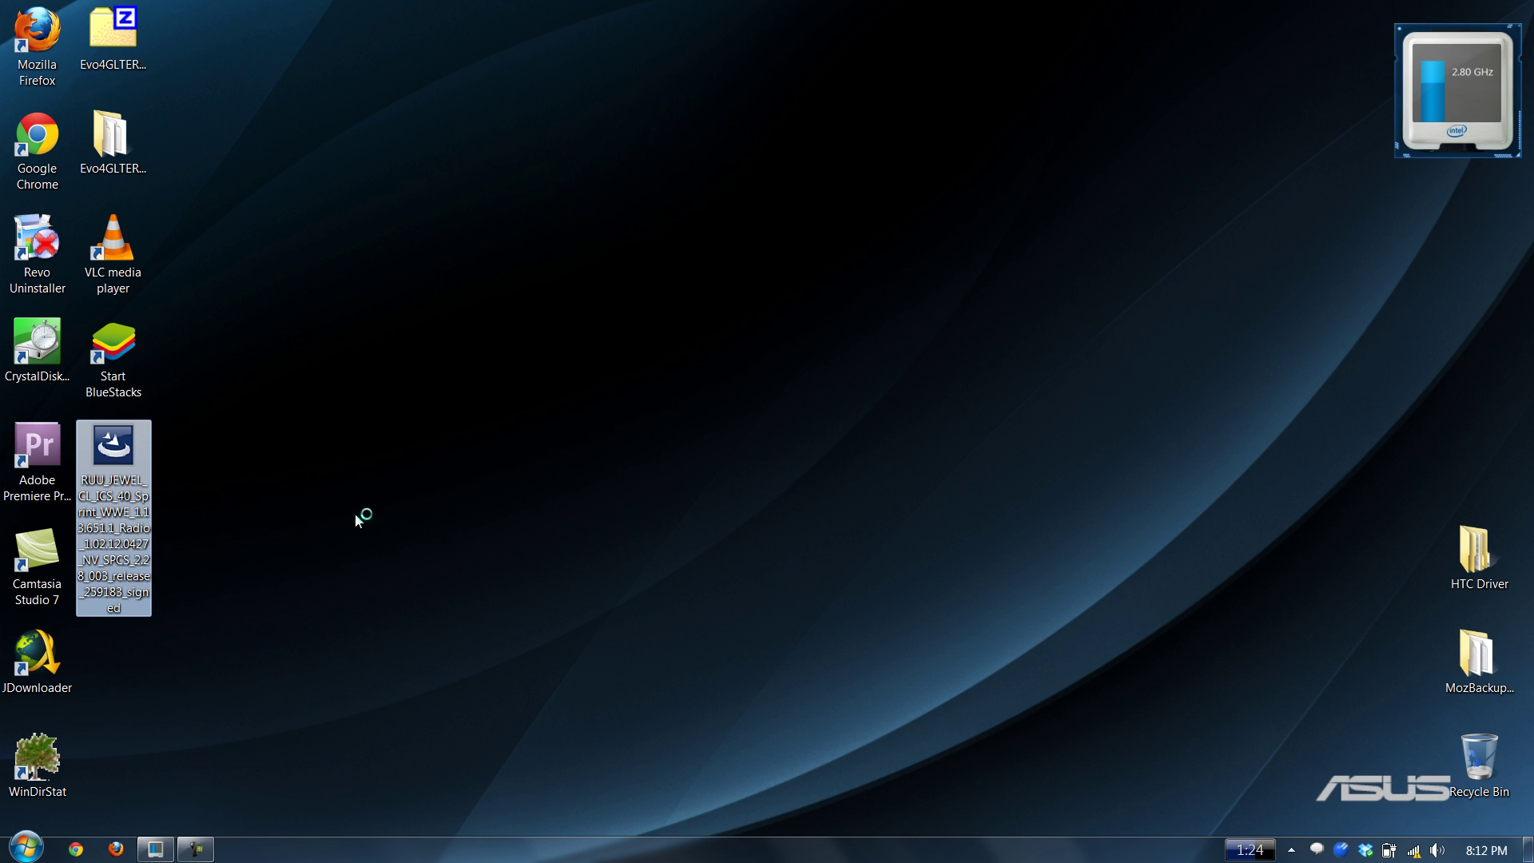
{"action": "key", "text": "super"}
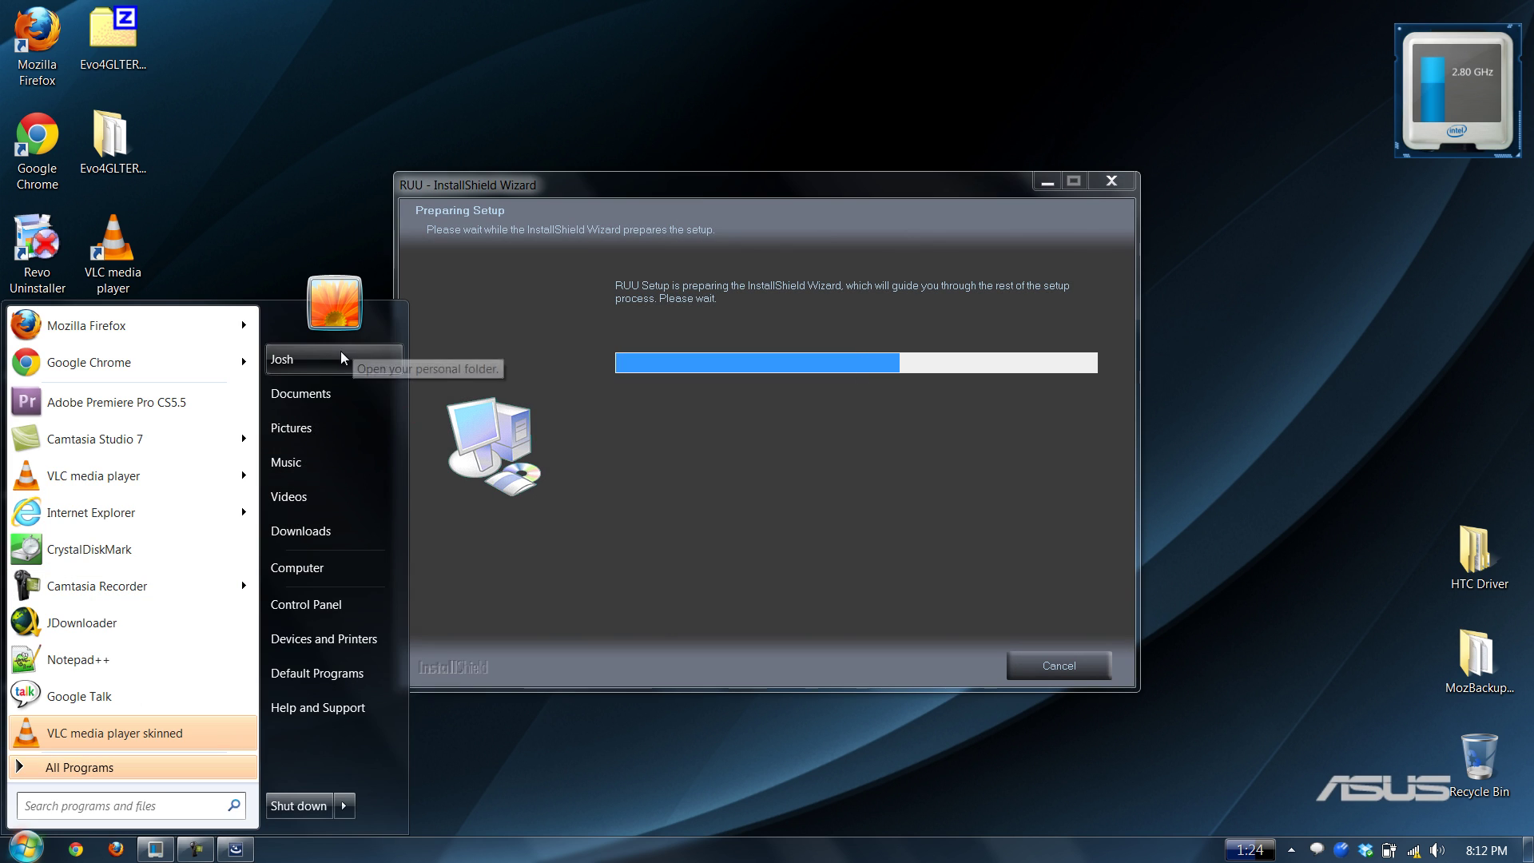
Browse HTC Driver > Vista_x64, close it, and open Downloads from the Start menu.
{"action": "double_click", "coordinate": [1477, 557]}
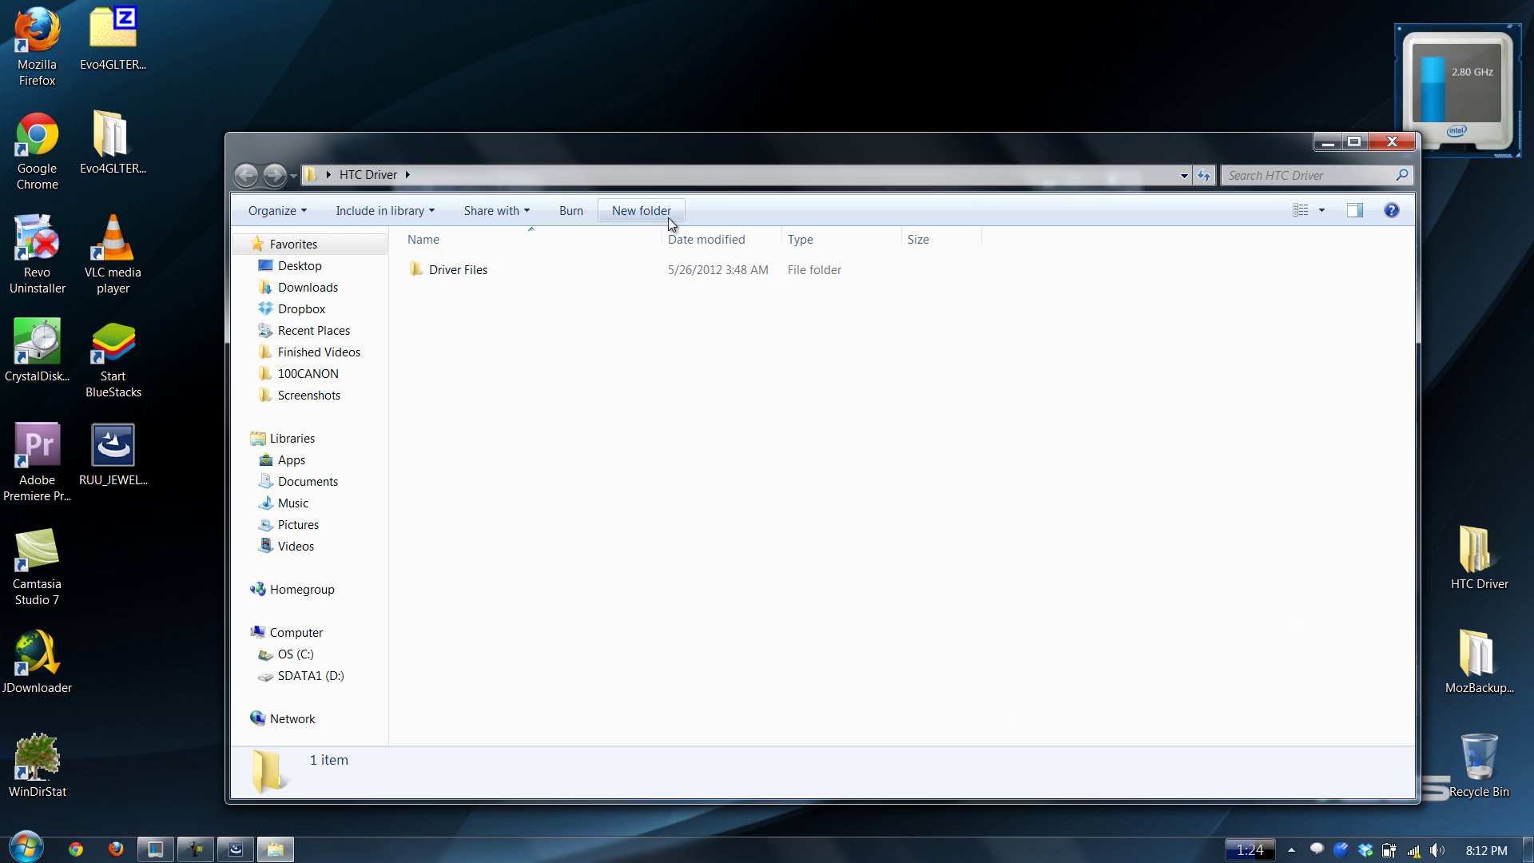
{"action": "double_click", "coordinate": [499, 271]}
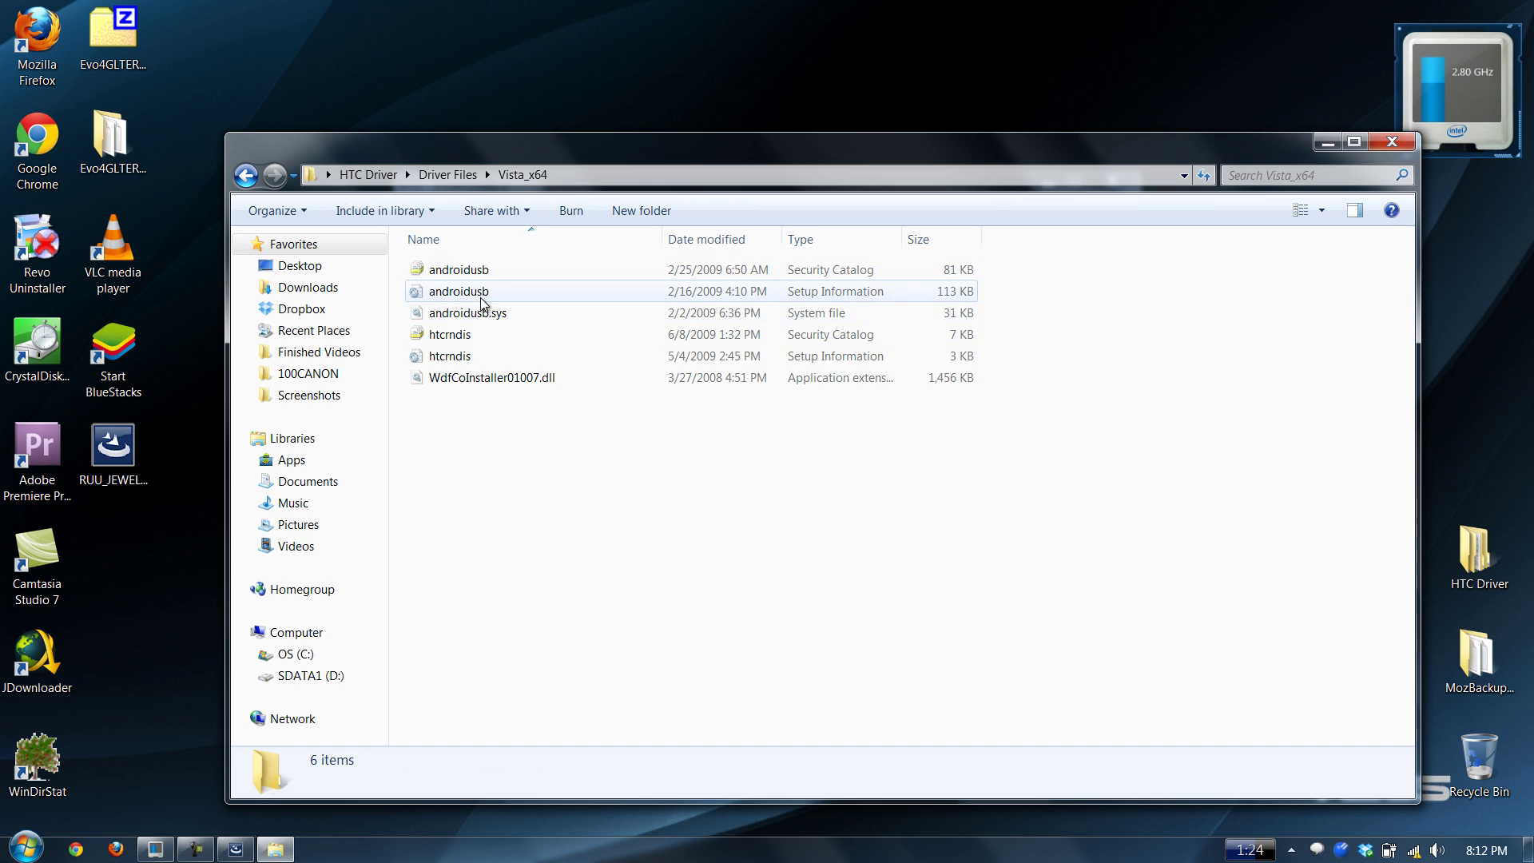
{"action": "left_click", "coordinate": [1391, 142]}
{"action": "key", "text": "super"}
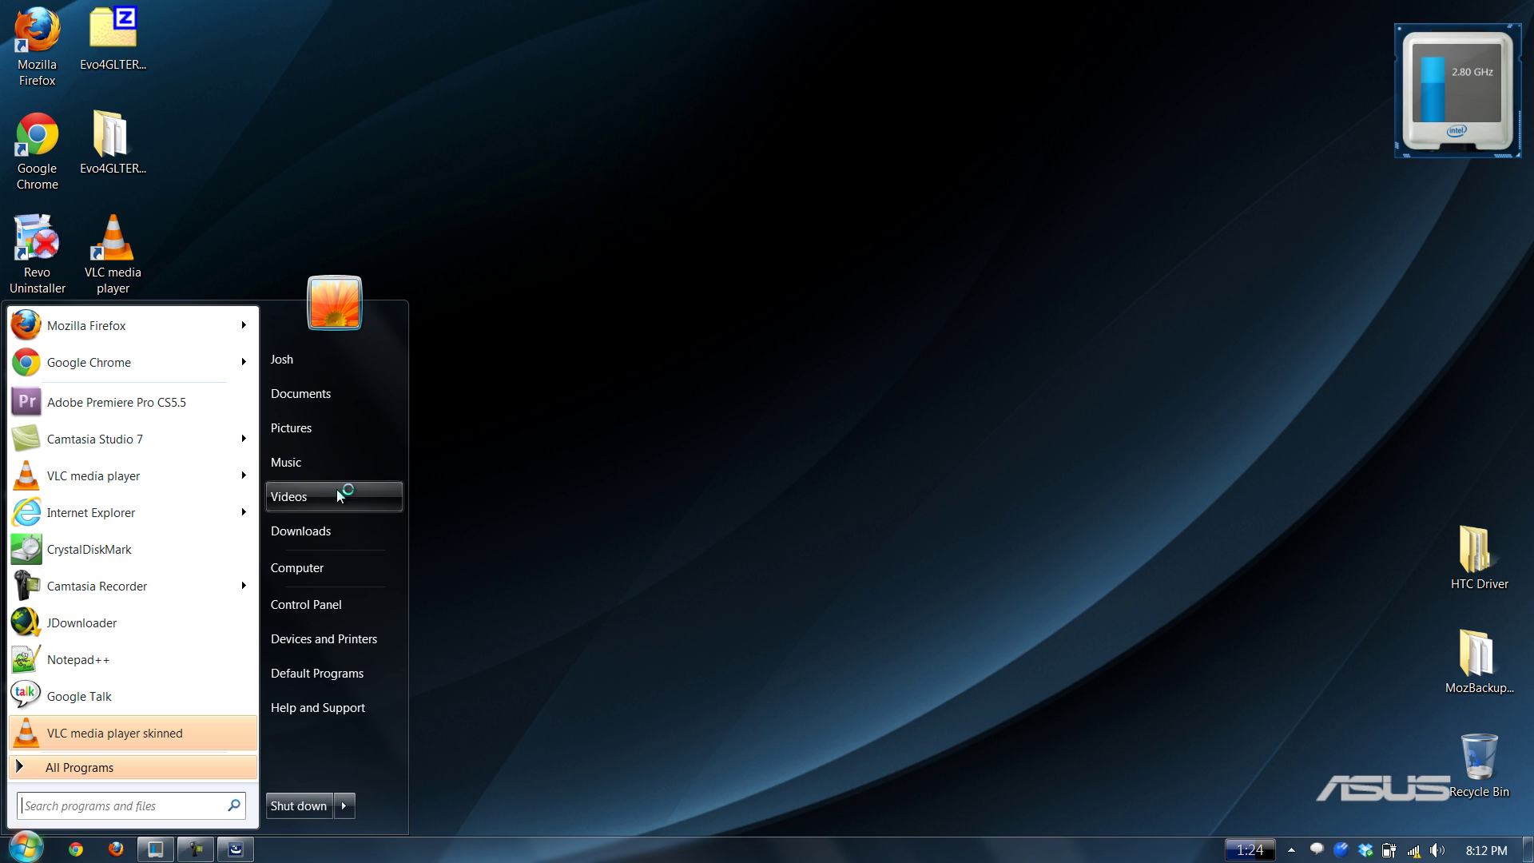
{"action": "left_click", "coordinate": [300, 532]}
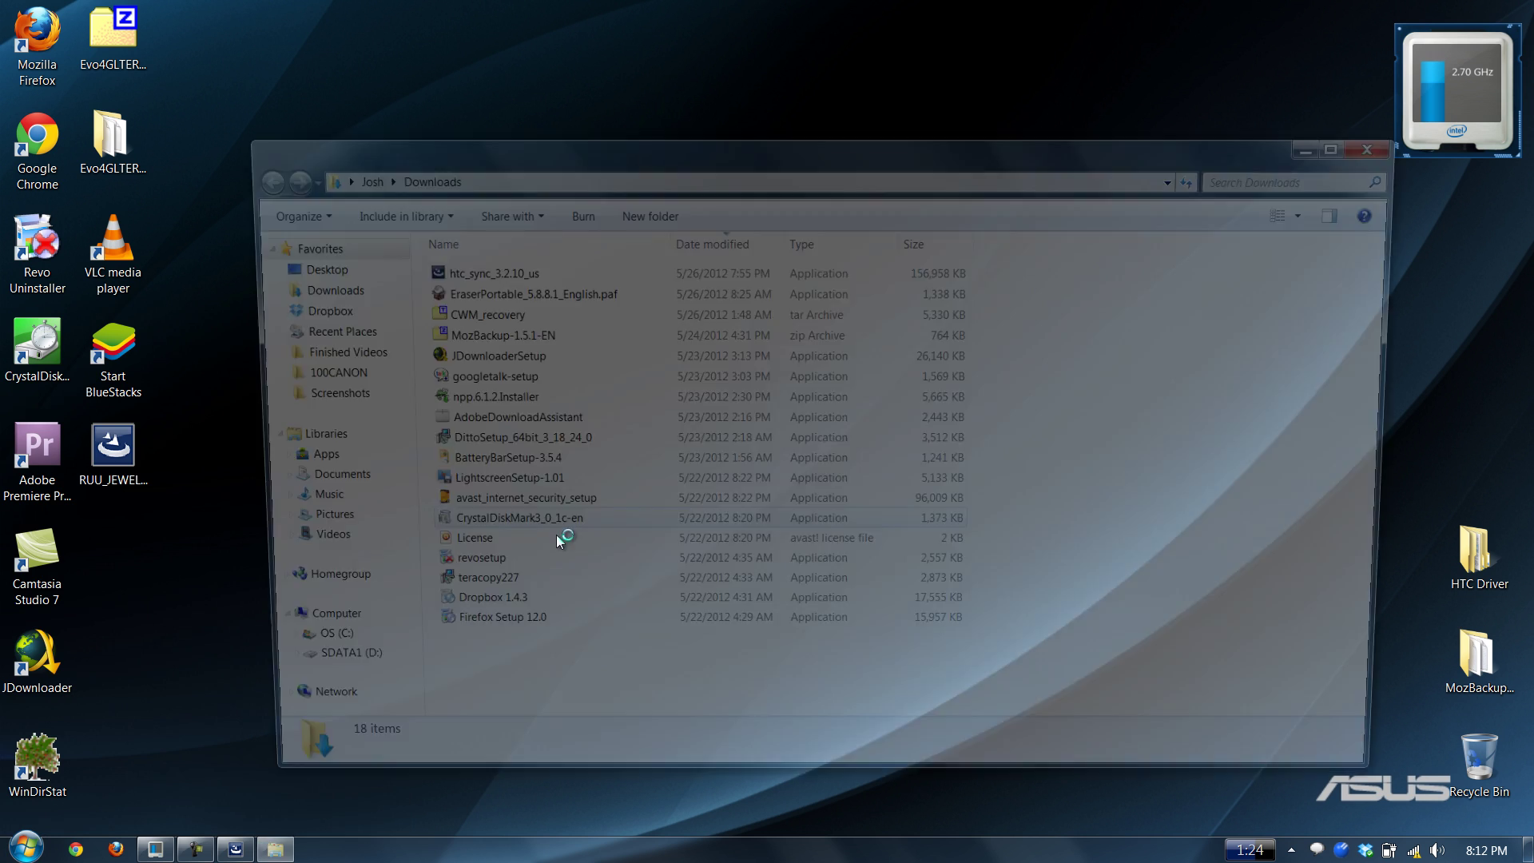
Select htc_sync_3.2.10_us, accept the data-erase caution, and confirm the preparation steps are done.
{"action": "left_click", "coordinate": [474, 269]}
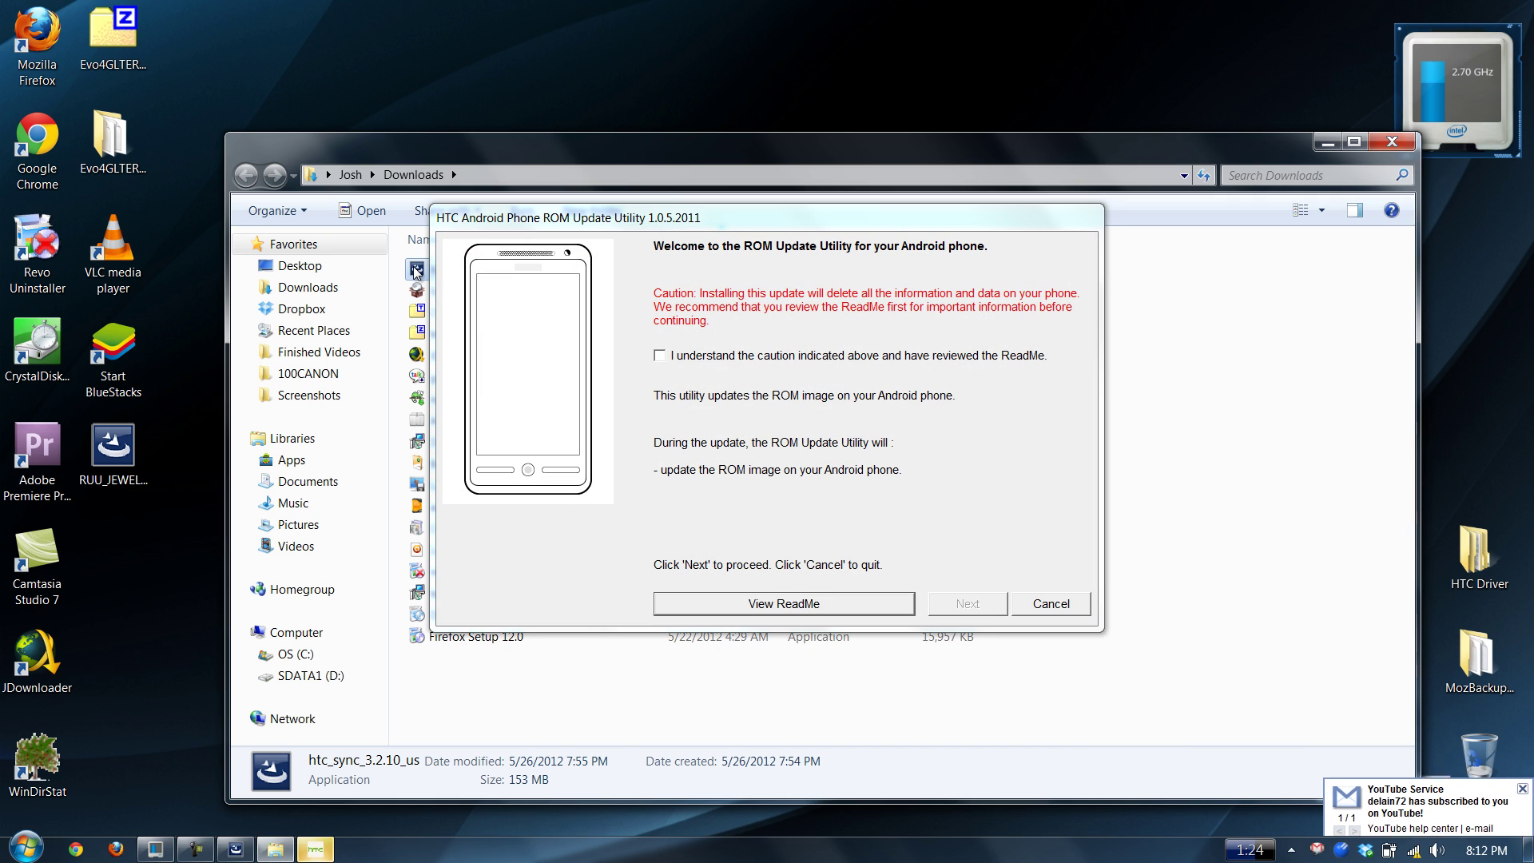
{"action": "left_click", "coordinate": [660, 355]}
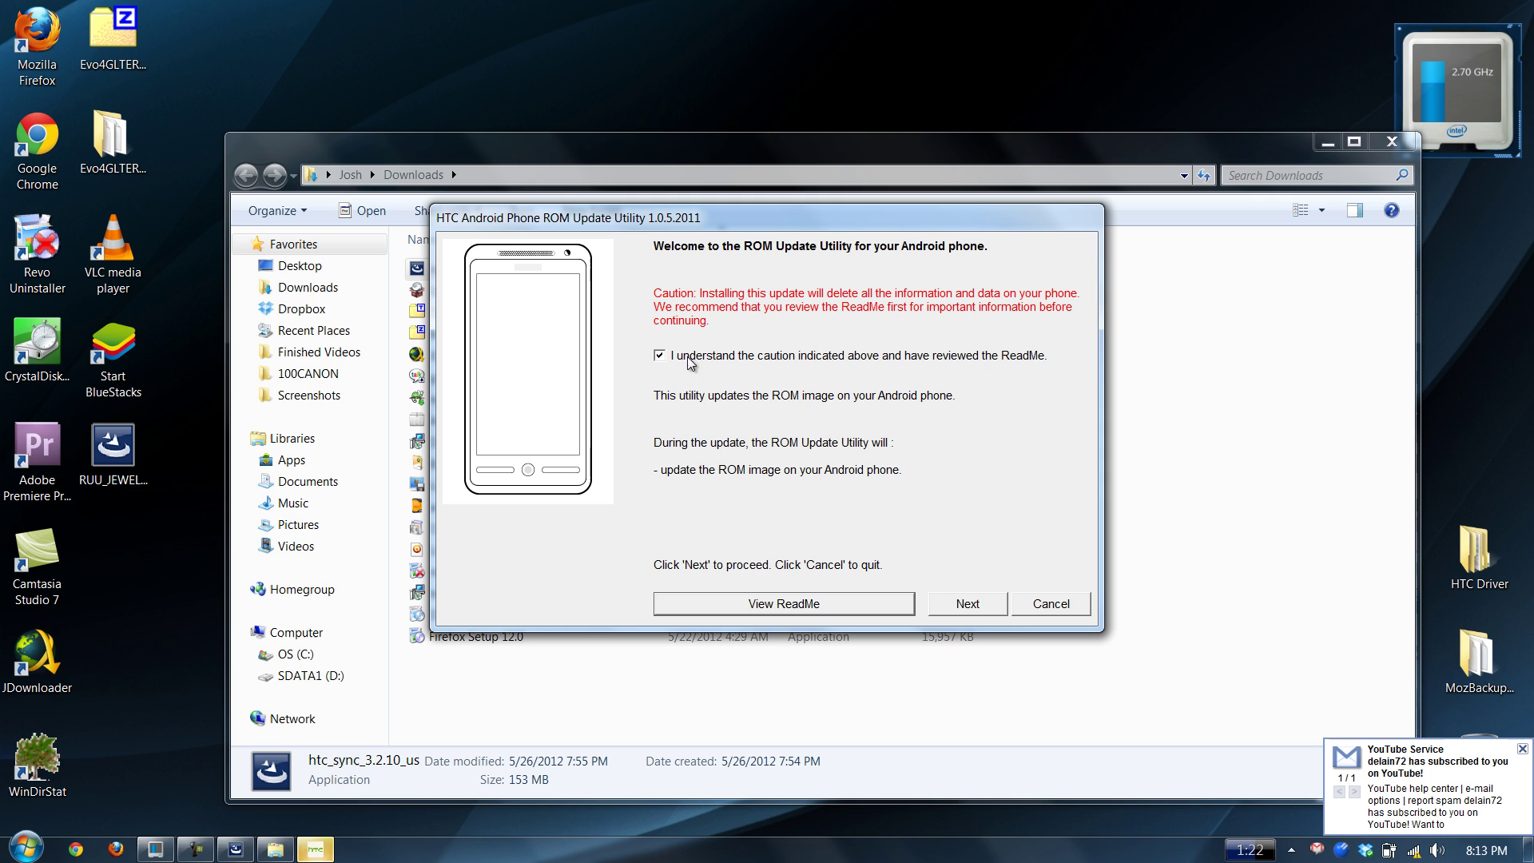
{"action": "left_click", "coordinate": [965, 603]}
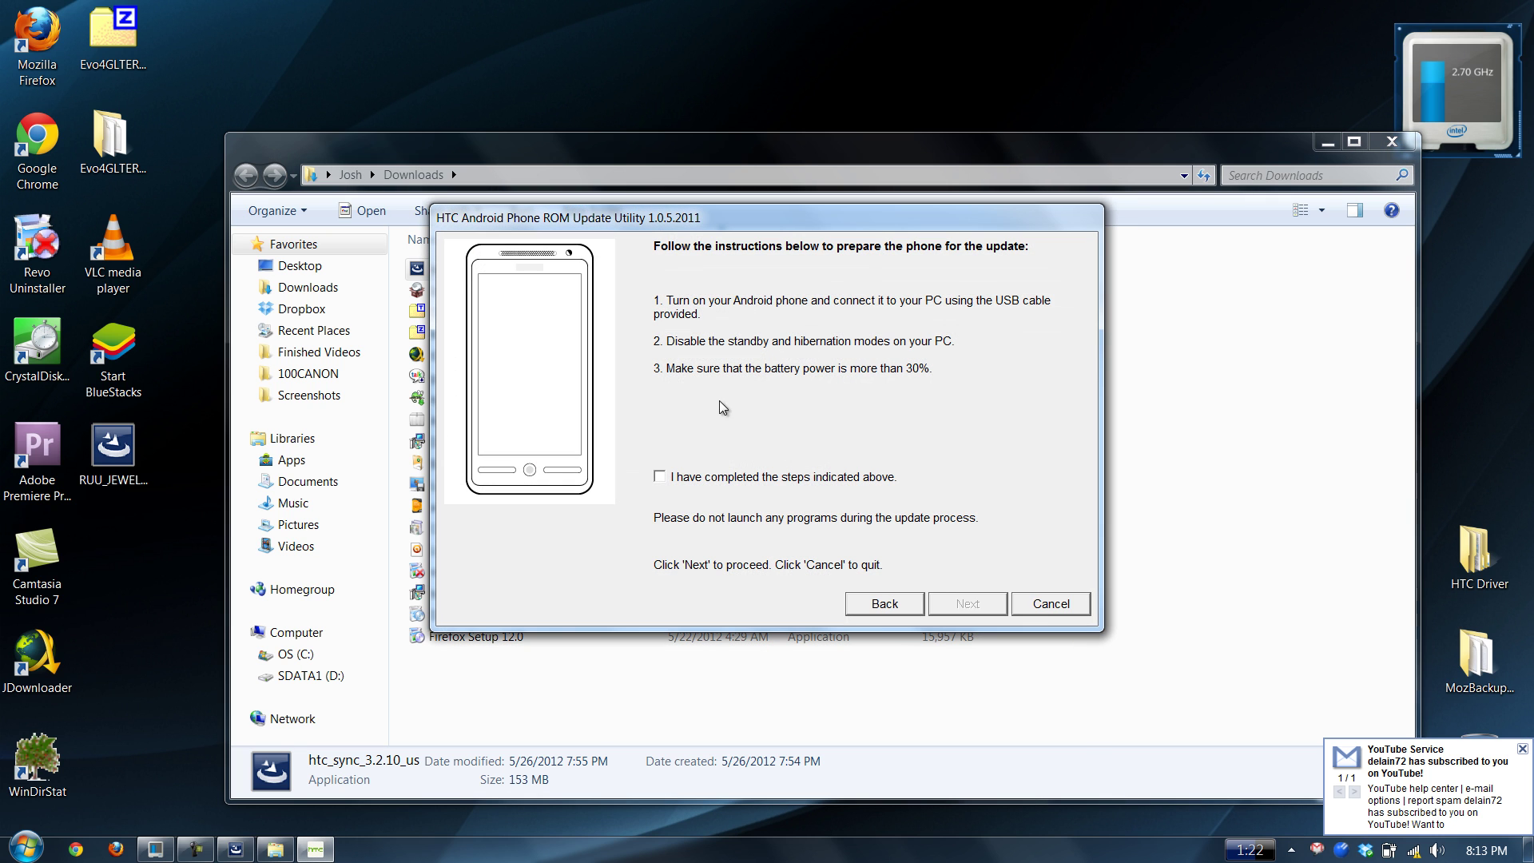
{"action": "left_click", "coordinate": [717, 477]}
{"action": "left_click", "coordinate": [965, 603]}
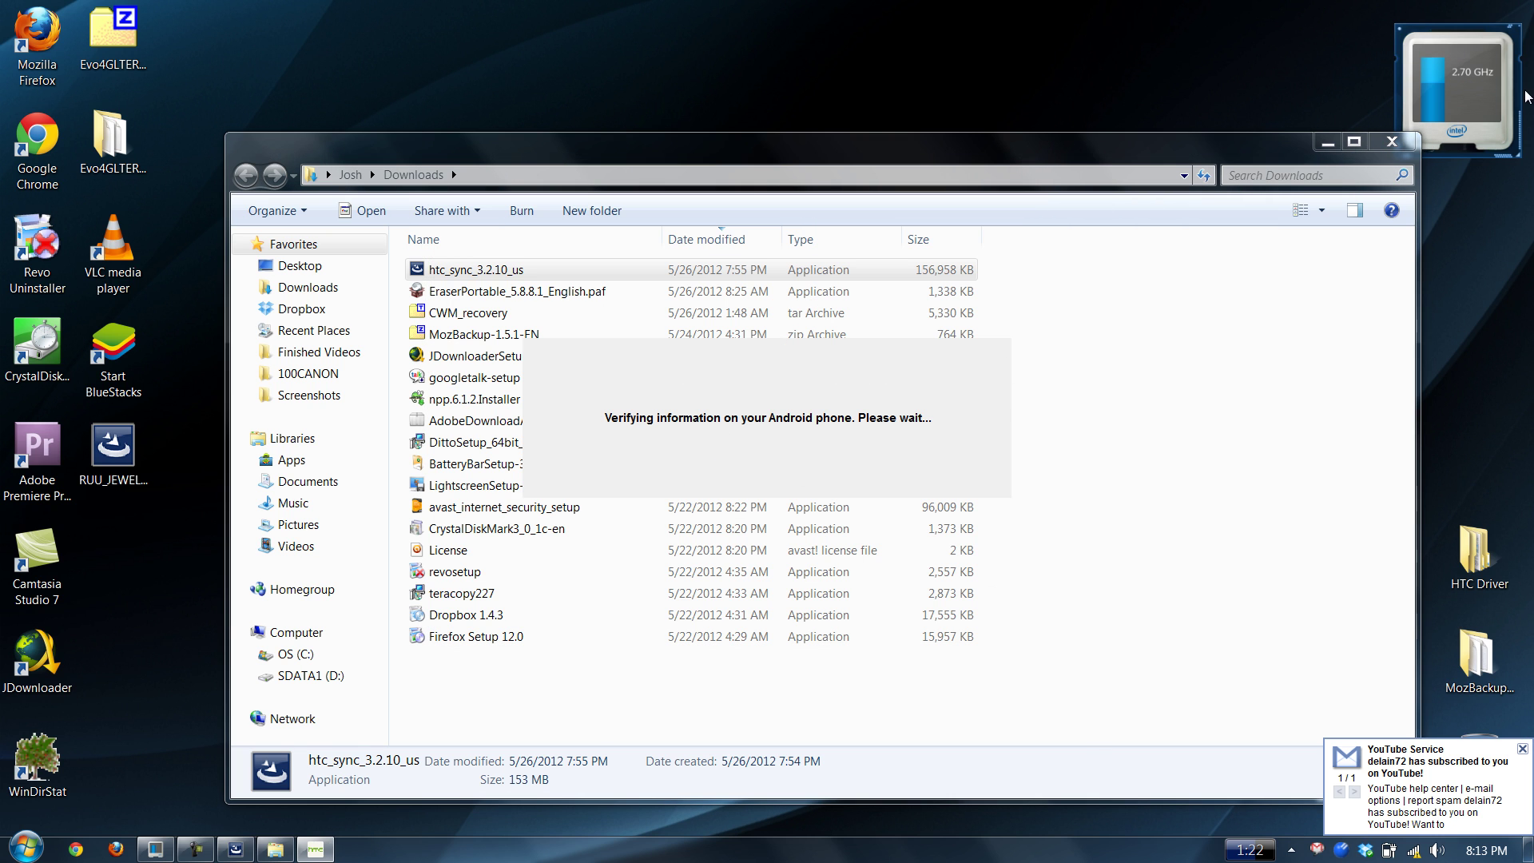
Close the Downloads window and accept the ROM version change to image 1.13.651.1.
{"action": "left_click", "coordinate": [1391, 141]}
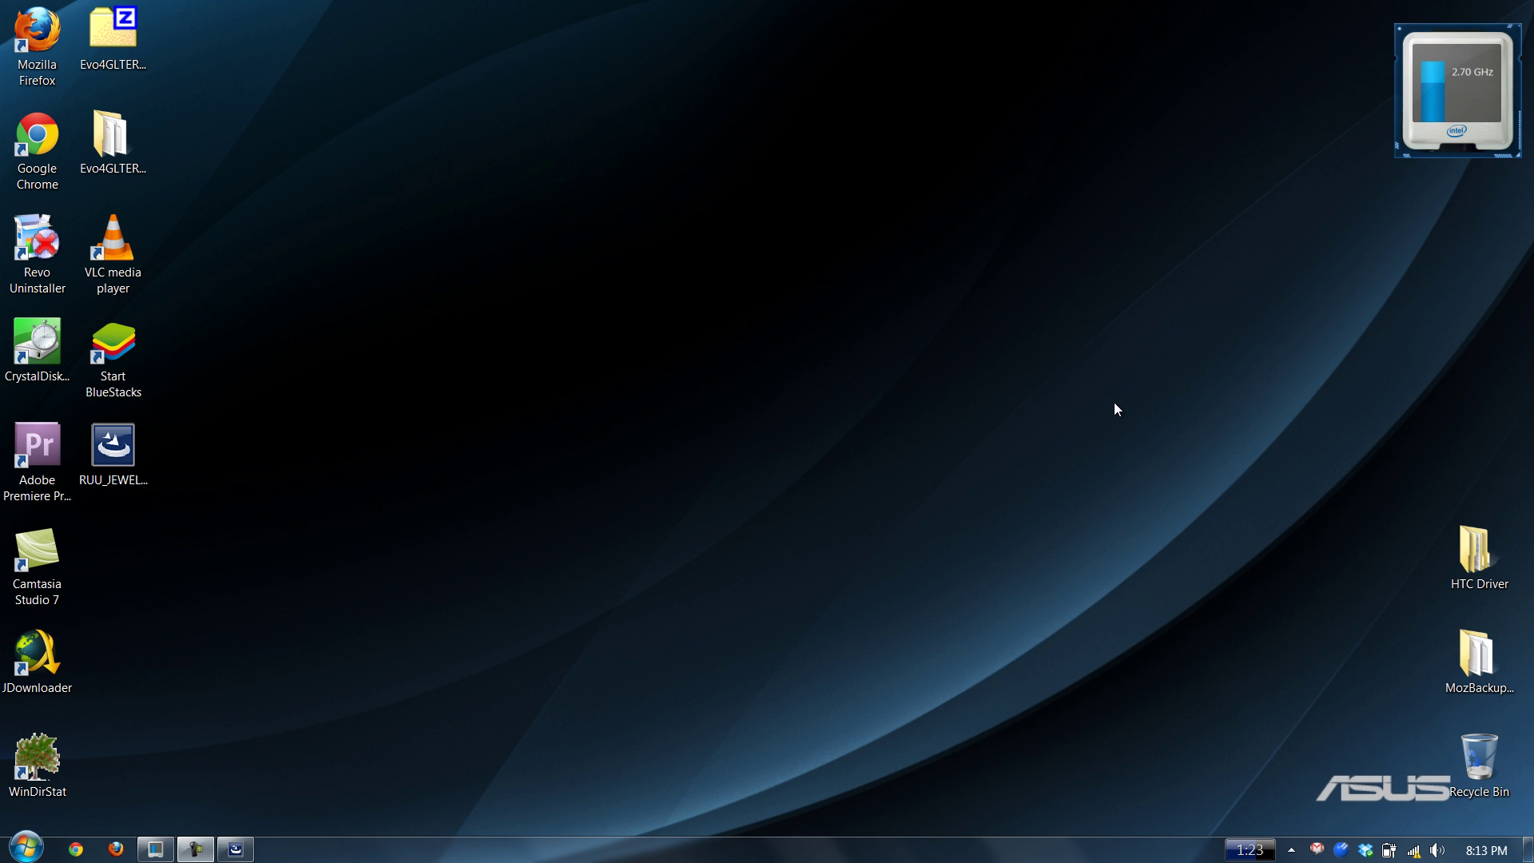
{"action": "left_click", "coordinate": [720, 441]}
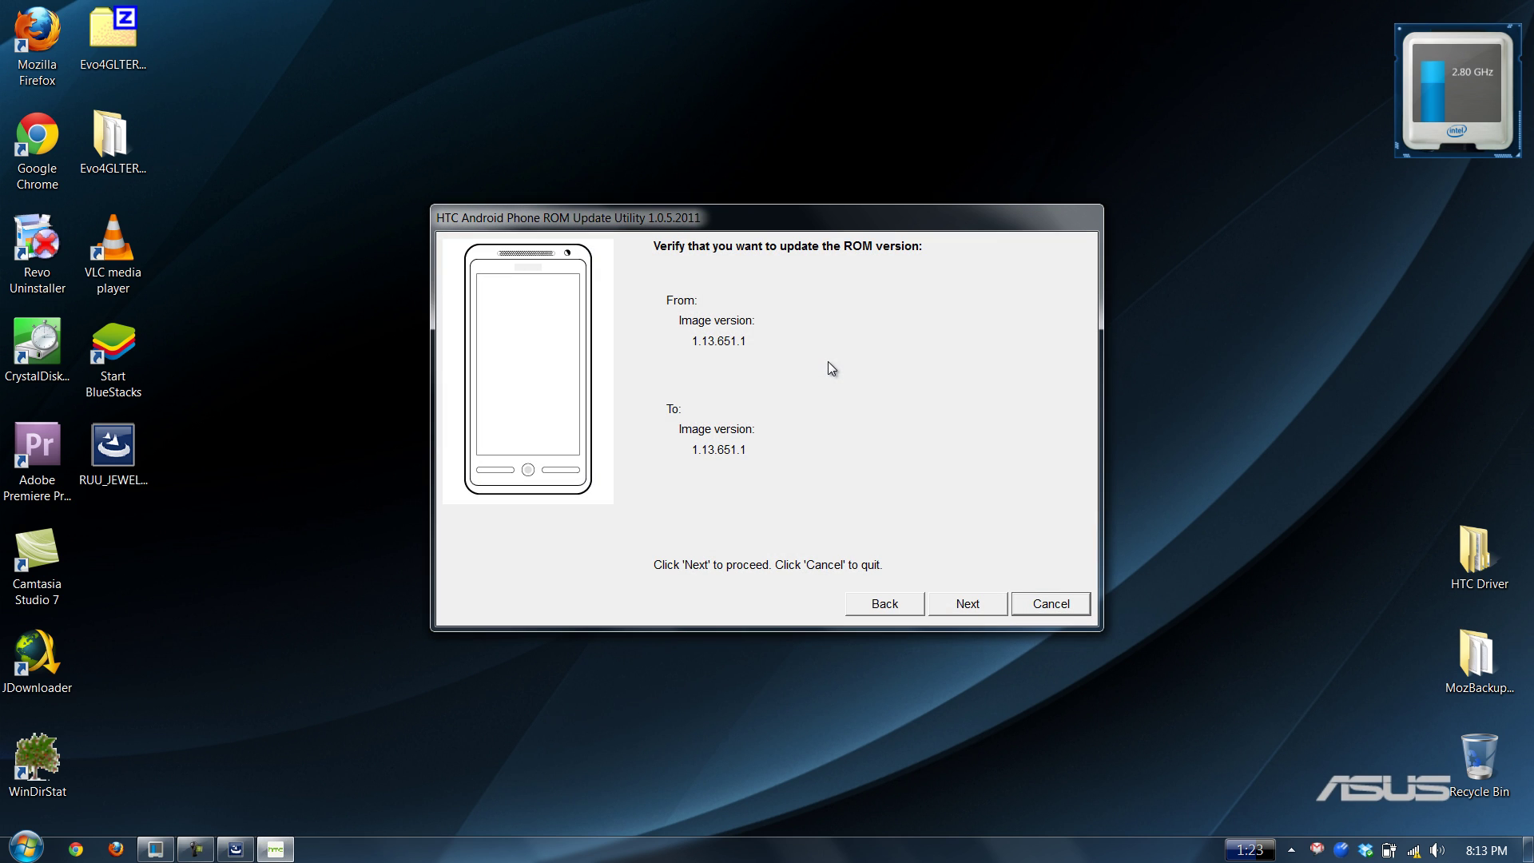
{"action": "left_click", "coordinate": [958, 604]}
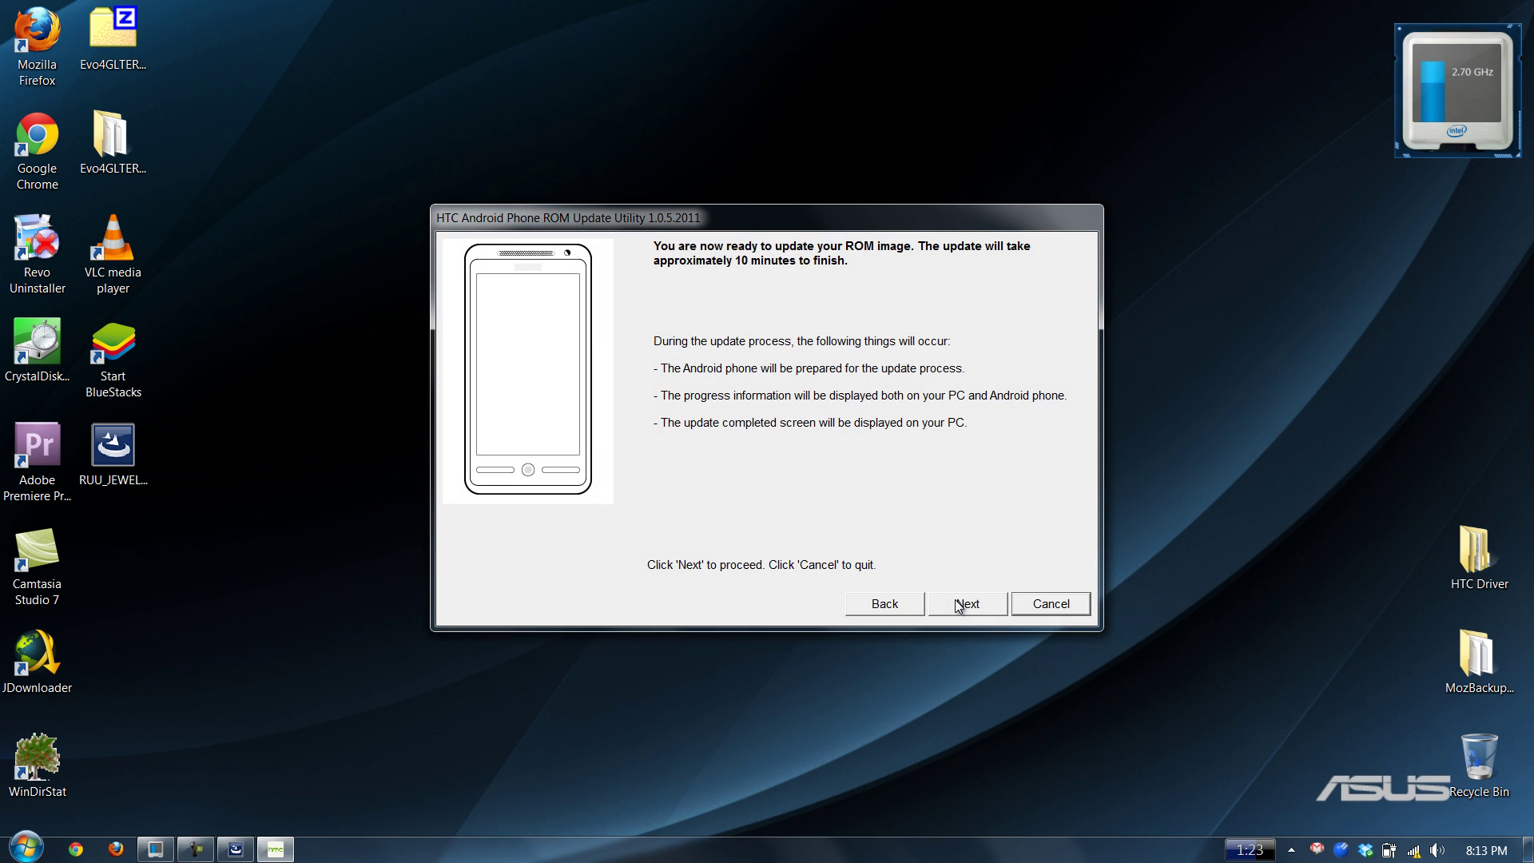
Begin flashing the ROM image from the ready-to-update page.
{"action": "left_click", "coordinate": [959, 604]}
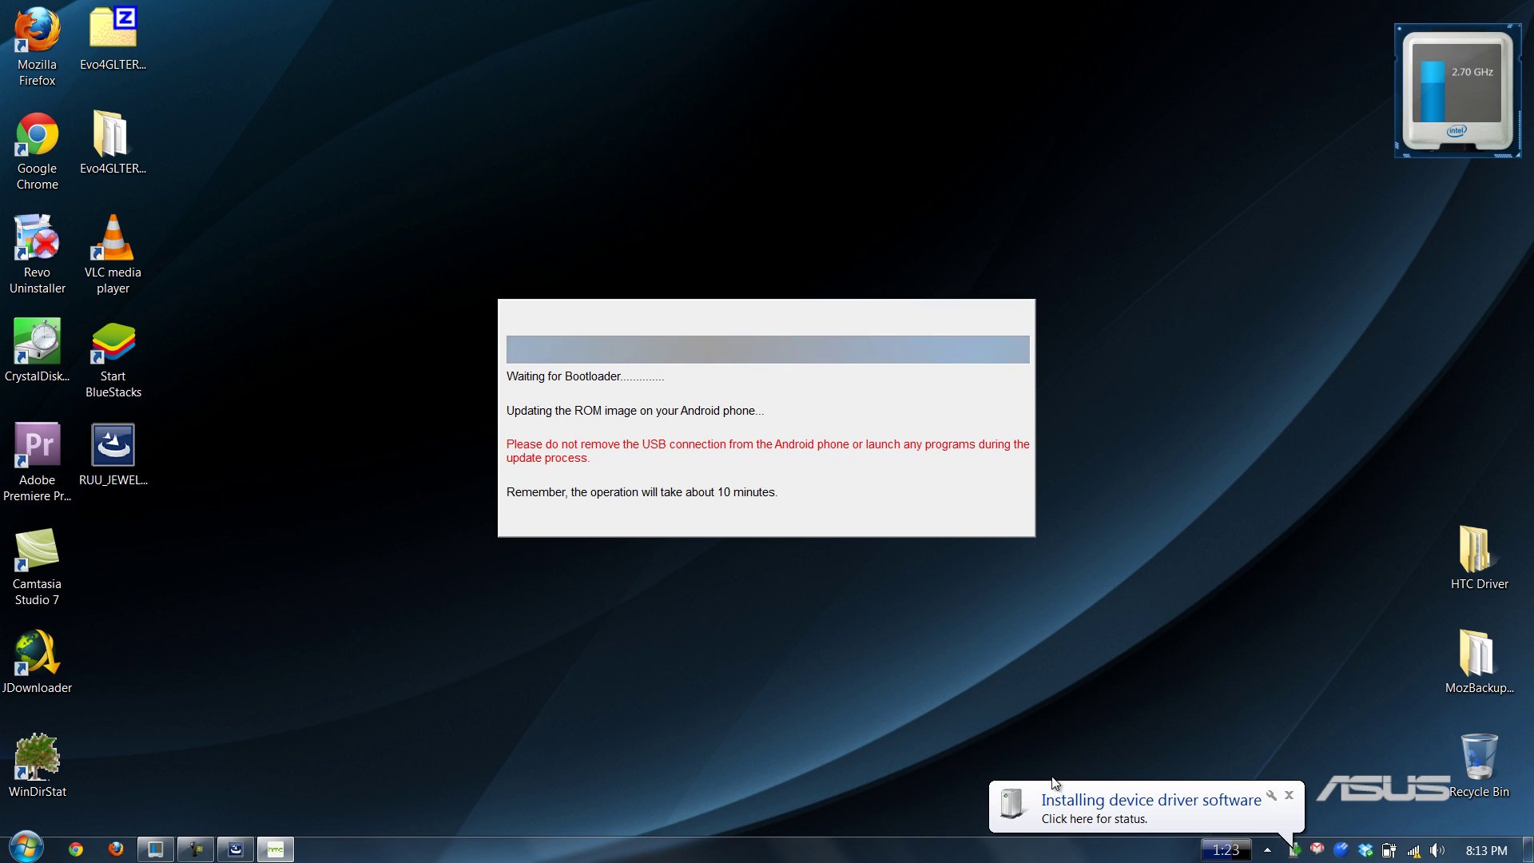
Check the My HTC driver installation status, then close the Driver Software Installation report.
{"action": "left_click", "coordinate": [1126, 806]}
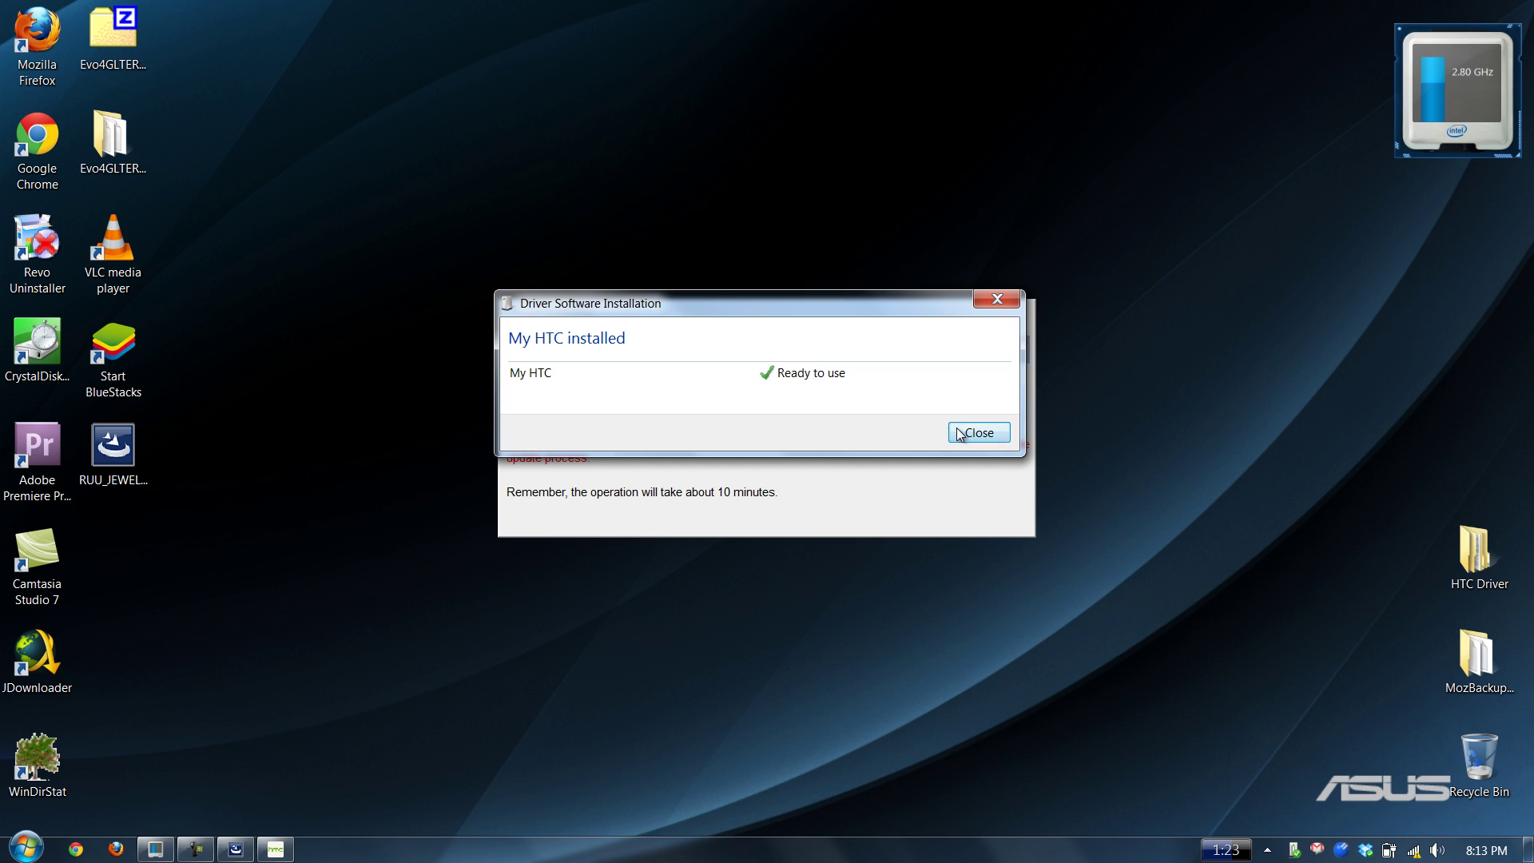
{"action": "left_click", "coordinate": [979, 432]}
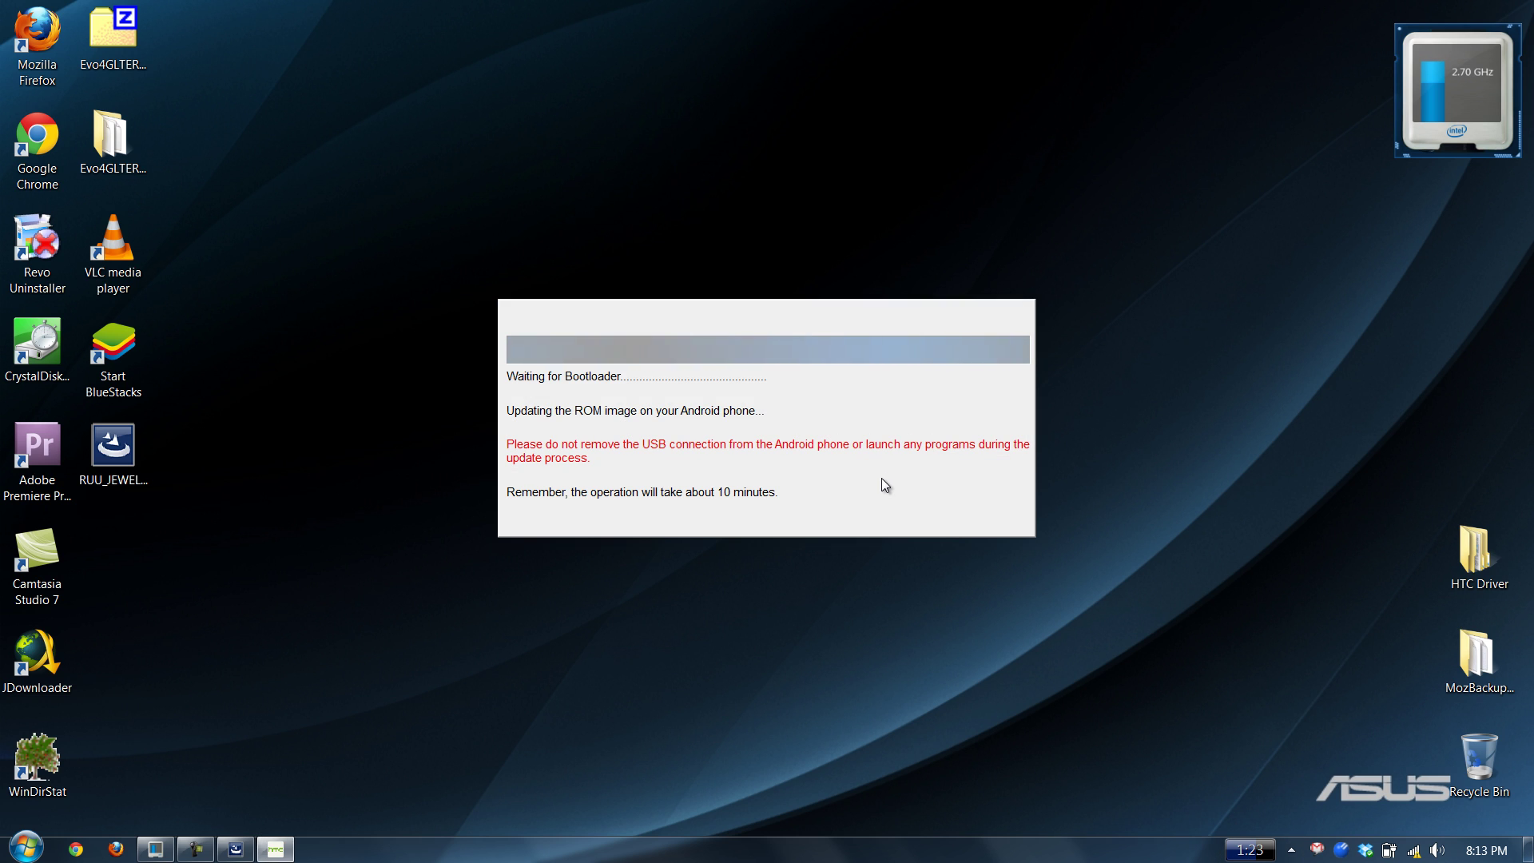